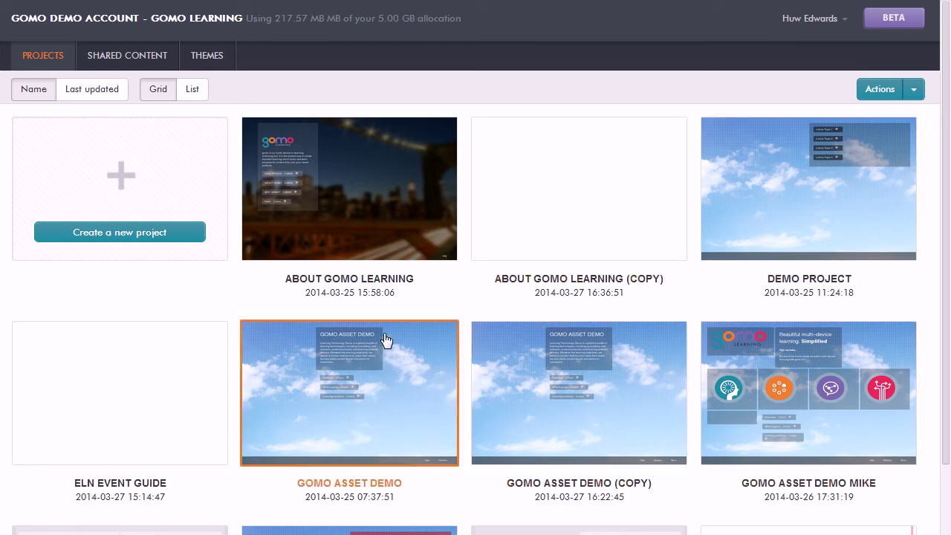
# Compare the list and grid views of the projects, and open the GOMO ASSET DEMO project.
pyautogui.click(195, 90)
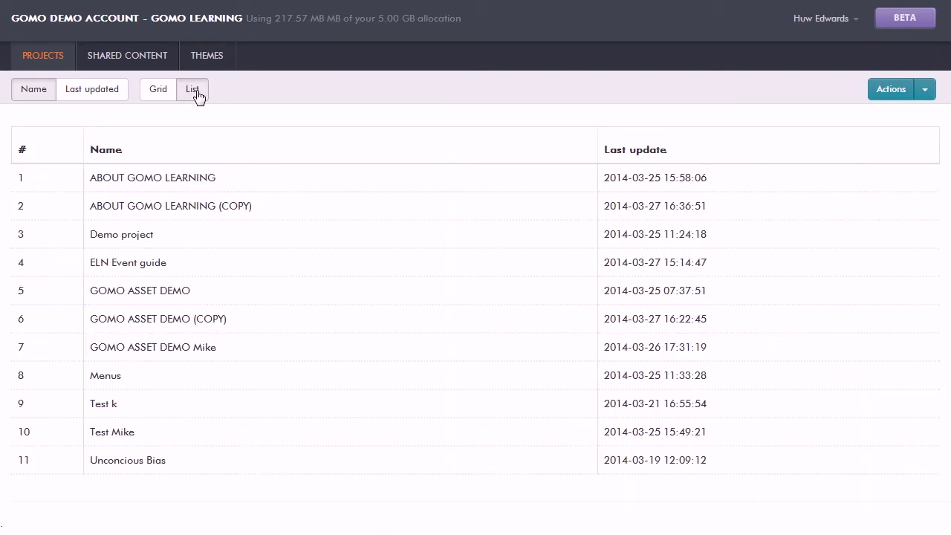
pyautogui.click(159, 93)
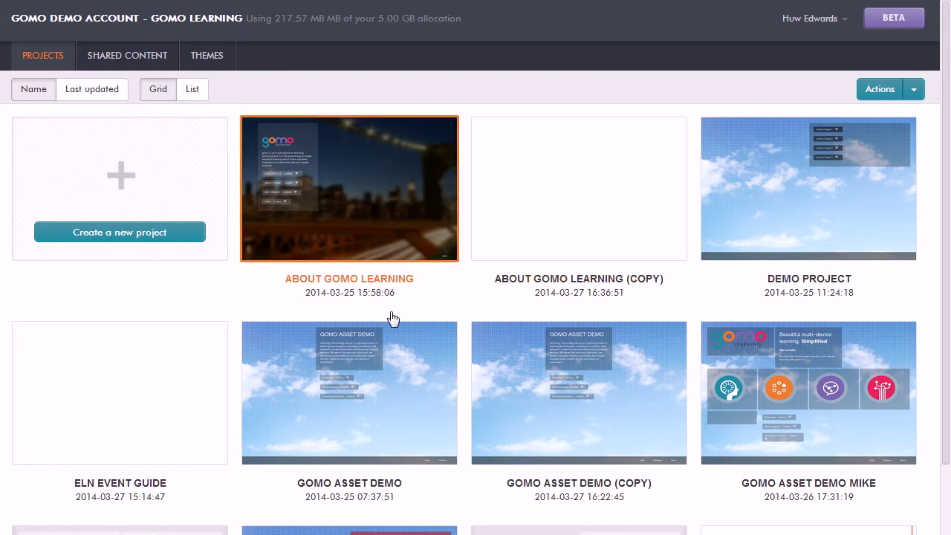
pyautogui.click(344, 398)
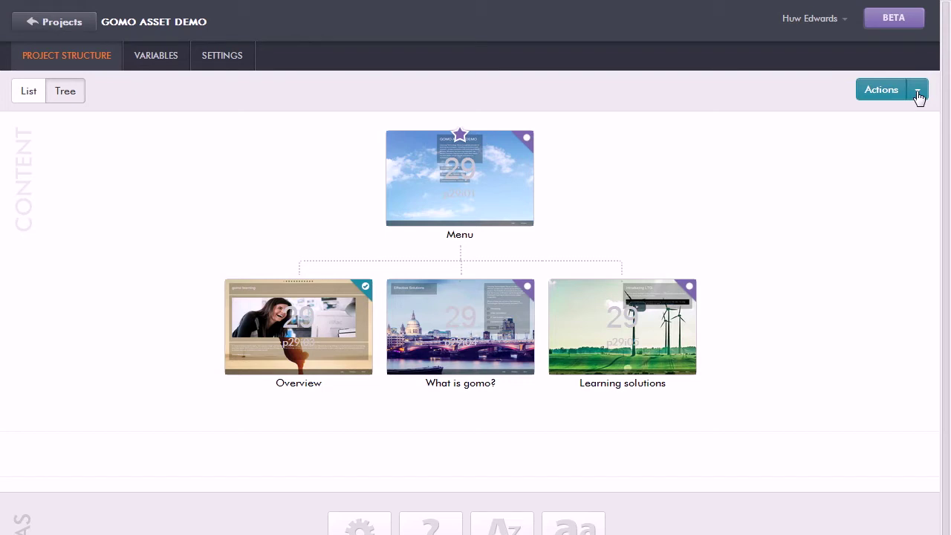
# Preview the GOMO ASSET DEMO project as it appears on desktop, tablet and smartphone.
pyautogui.click(918, 92)
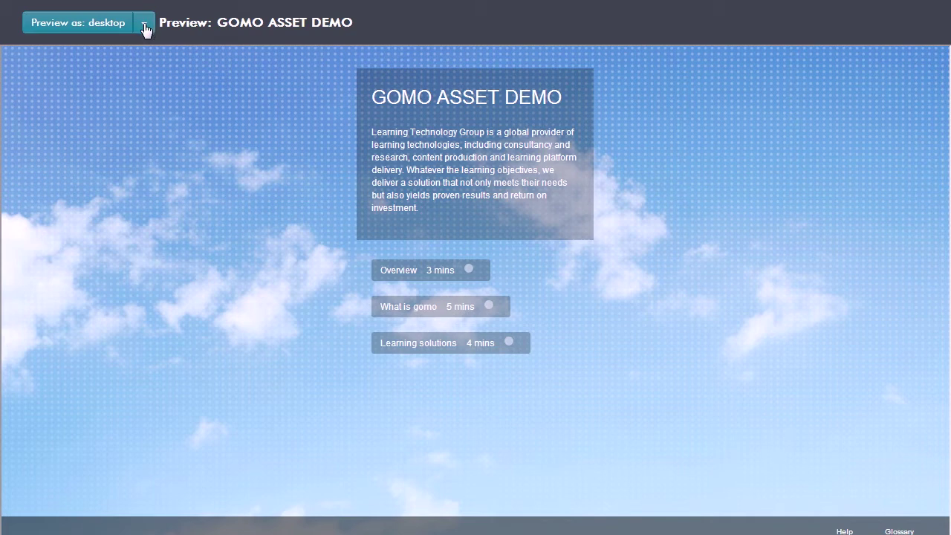
pyautogui.click(145, 29)
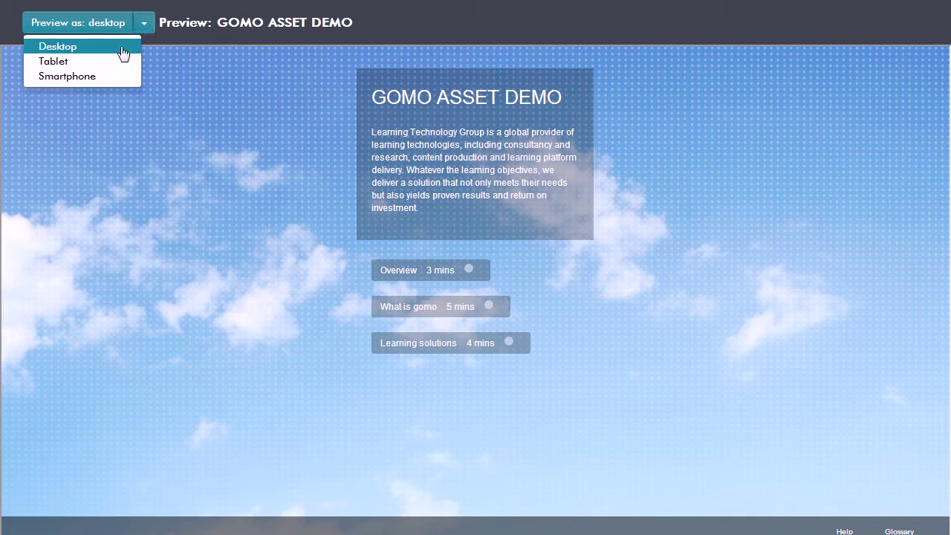
pyautogui.click(103, 69)
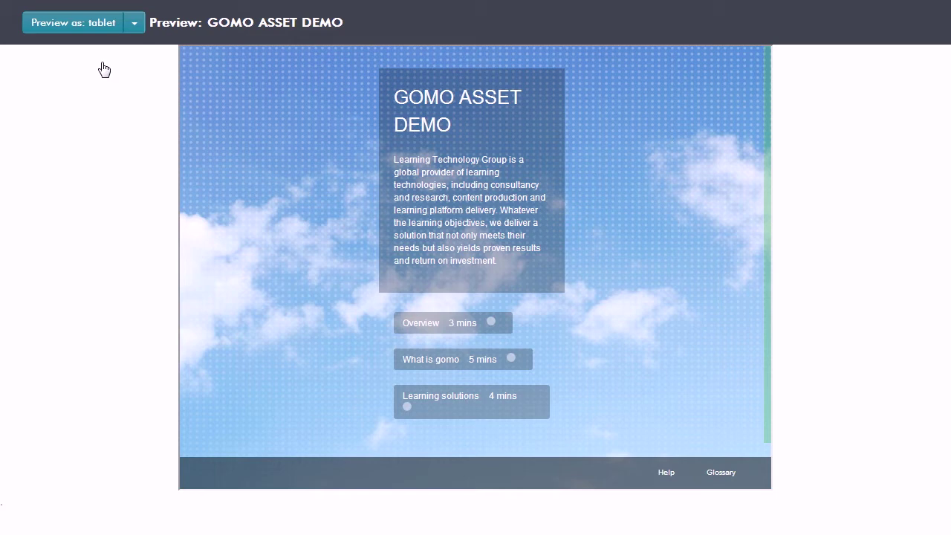
pyautogui.click(133, 29)
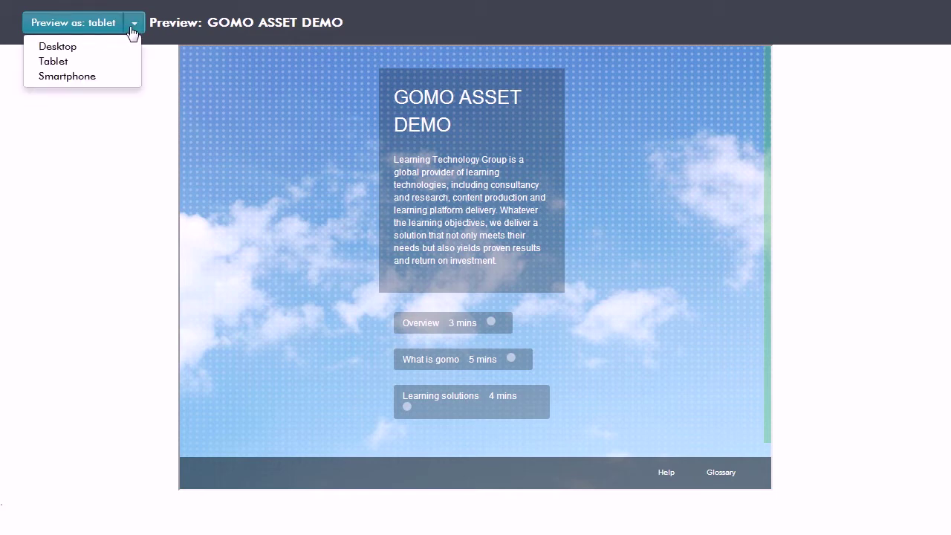
pyautogui.click(103, 77)
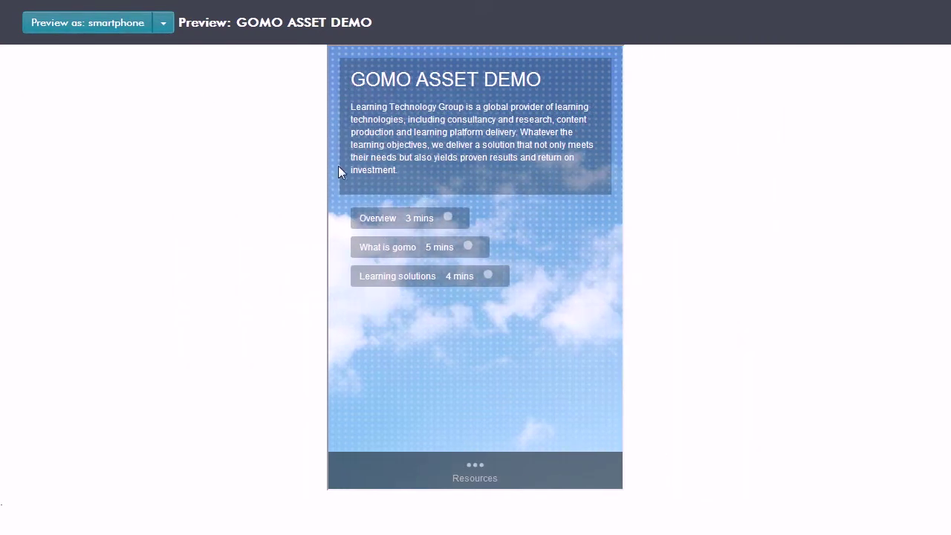
# Open the What is gomo topic in the smartphone preview and switch the preview to desktop.
pyautogui.click(418, 253)
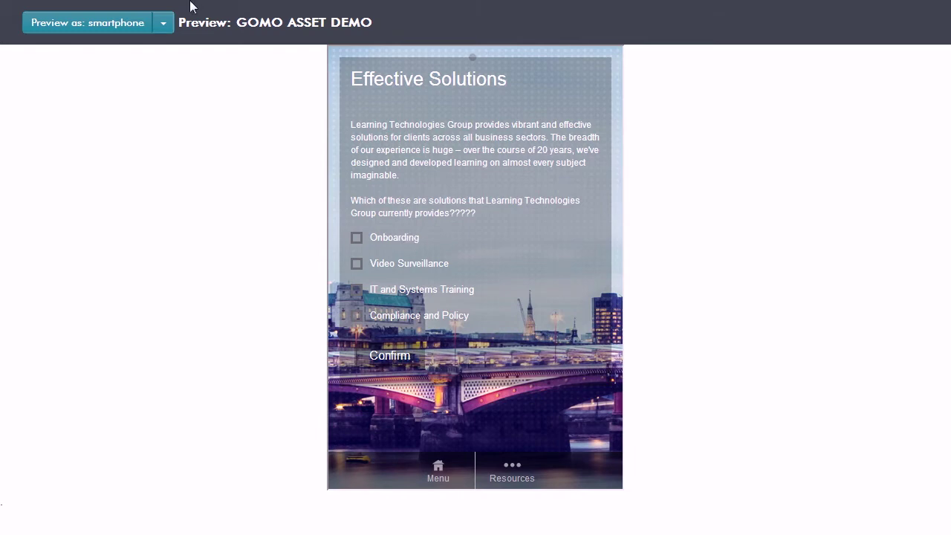
pyautogui.click(163, 22)
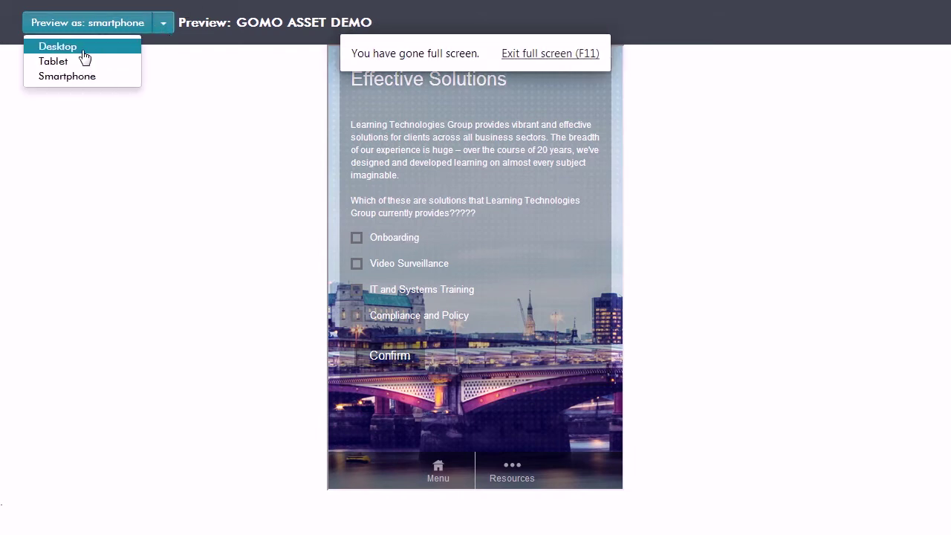
pyautogui.click(59, 46)
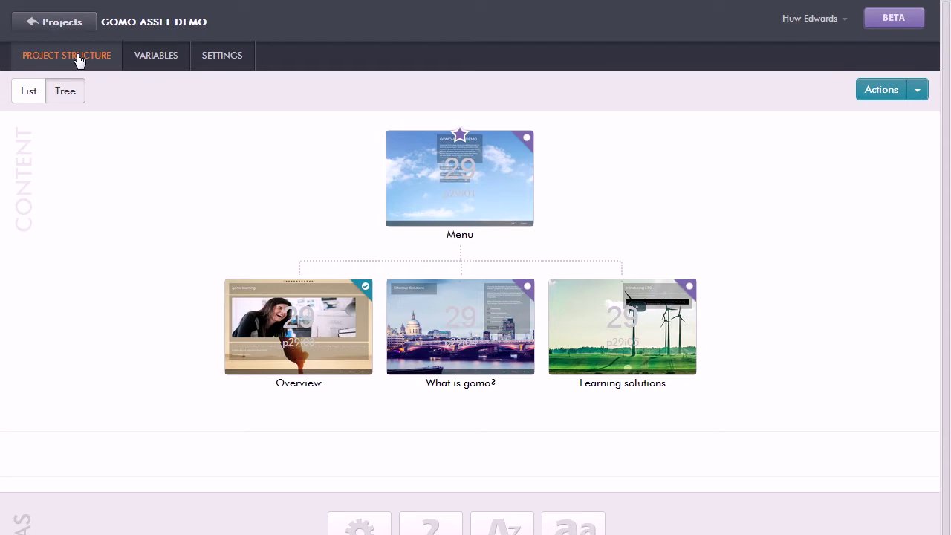
# Return to the account level and inspect the shared resources in the TEST PROJECT and City Life folders, including the available file actions.
pyautogui.click(60, 25)
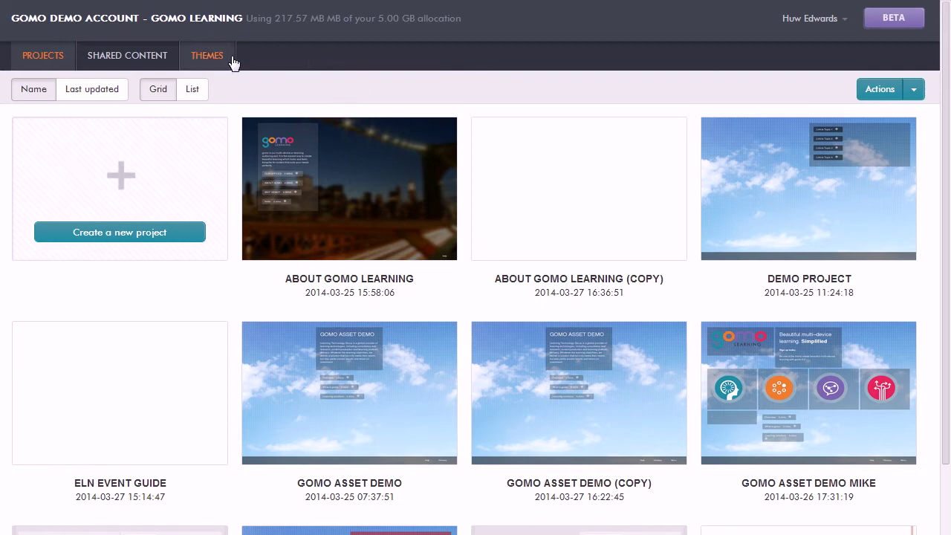
pyautogui.click(125, 59)
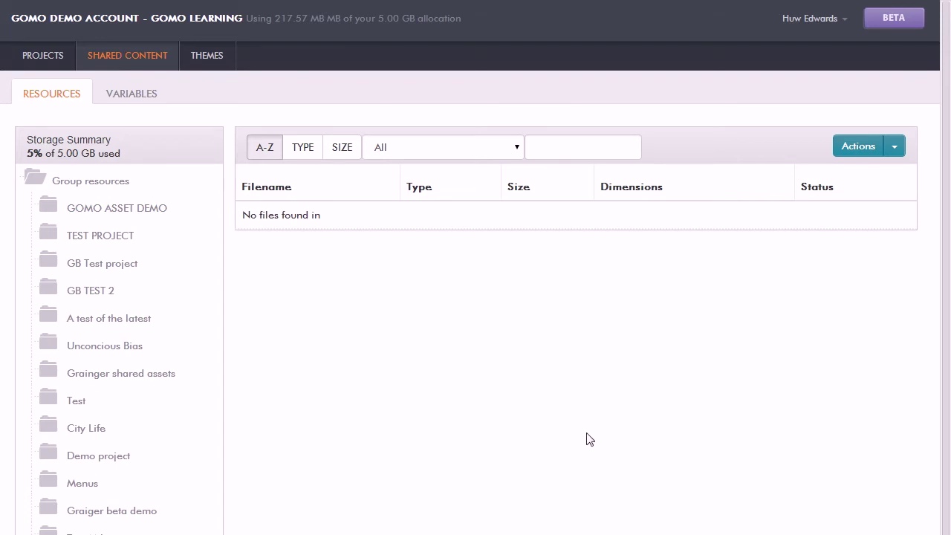
pyautogui.click(92, 230)
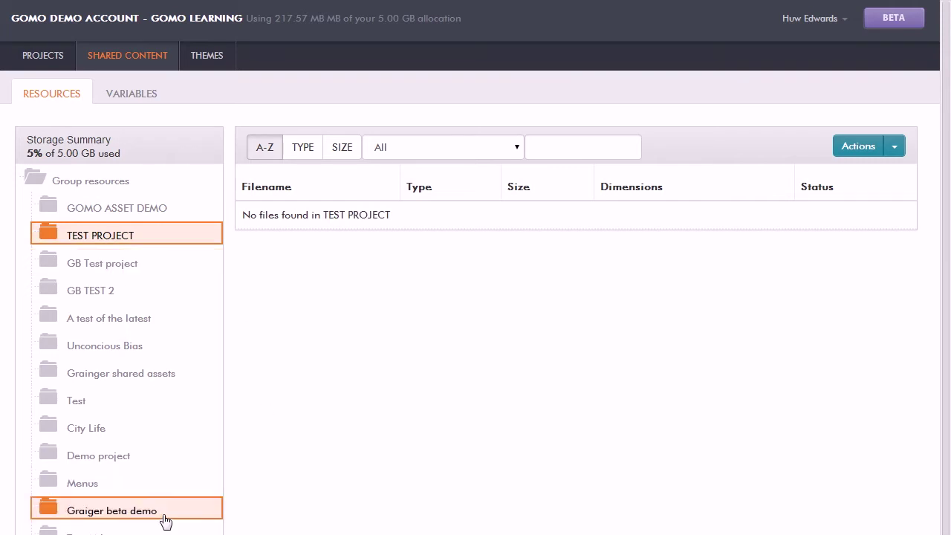
pyautogui.click(82, 431)
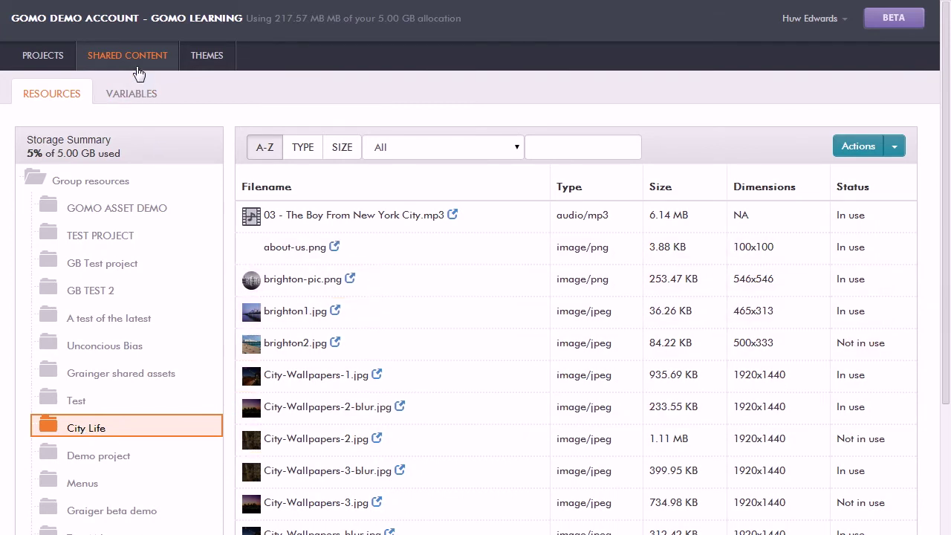
pyautogui.click(896, 149)
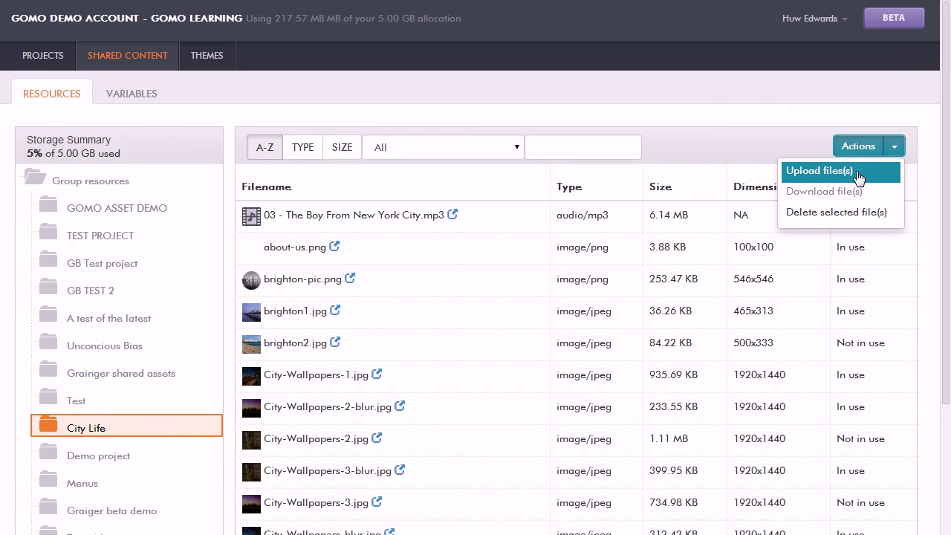
pyautogui.click(809, 95)
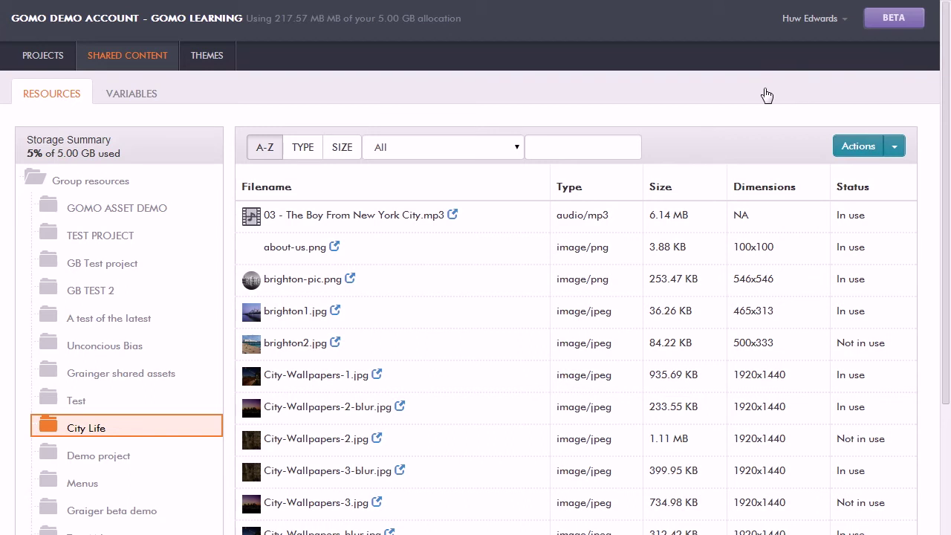
# View the account's shared variables and its available themes.
pyautogui.click(123, 95)
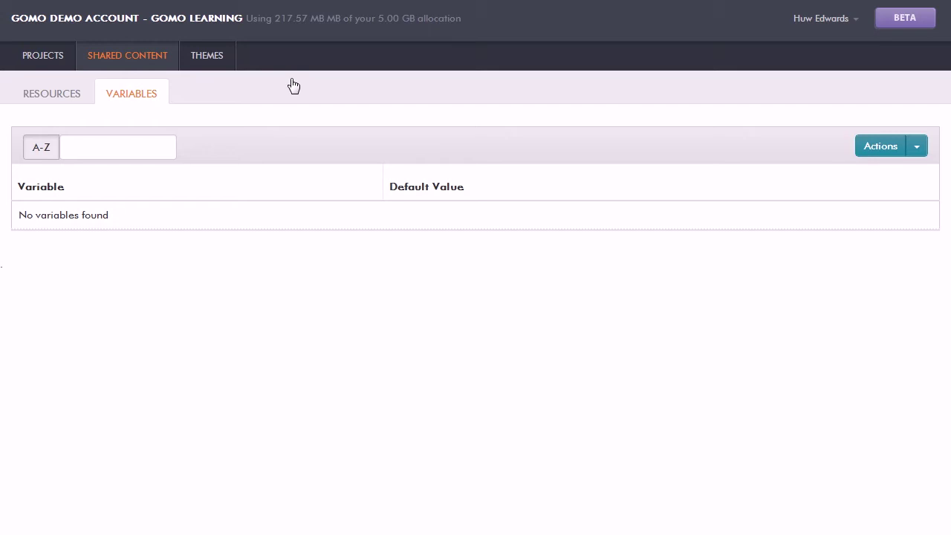
pyautogui.click(213, 63)
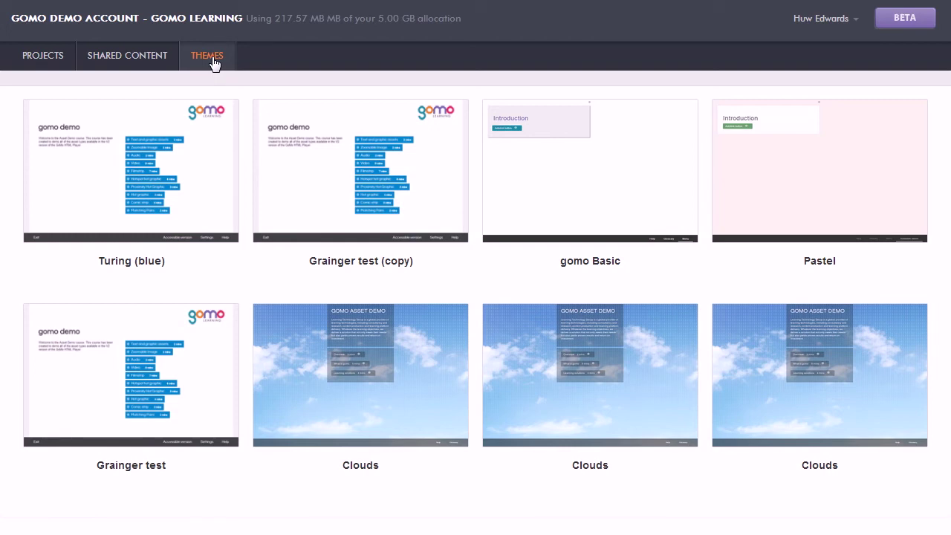
# Return to the projects overview and view the details form for a new project without creating one.
pyautogui.click(49, 59)
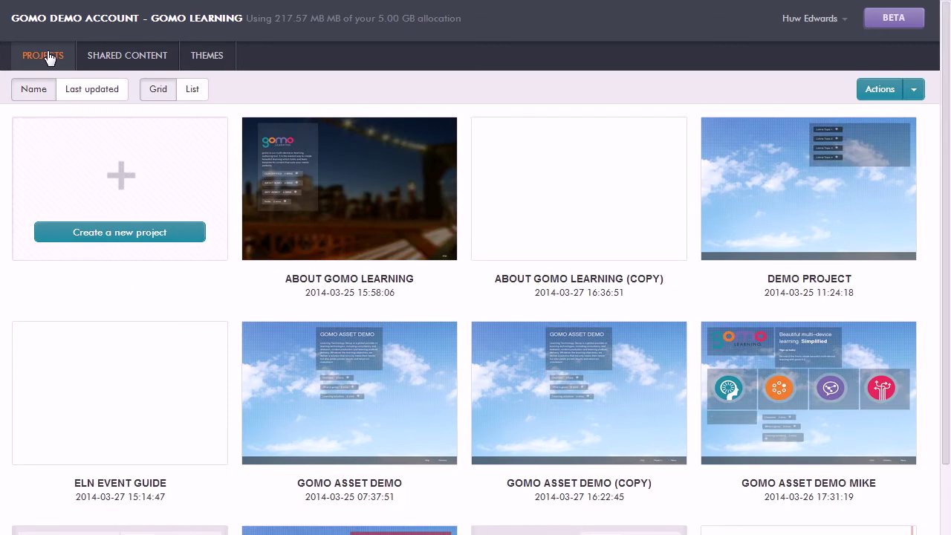
pyautogui.click(132, 182)
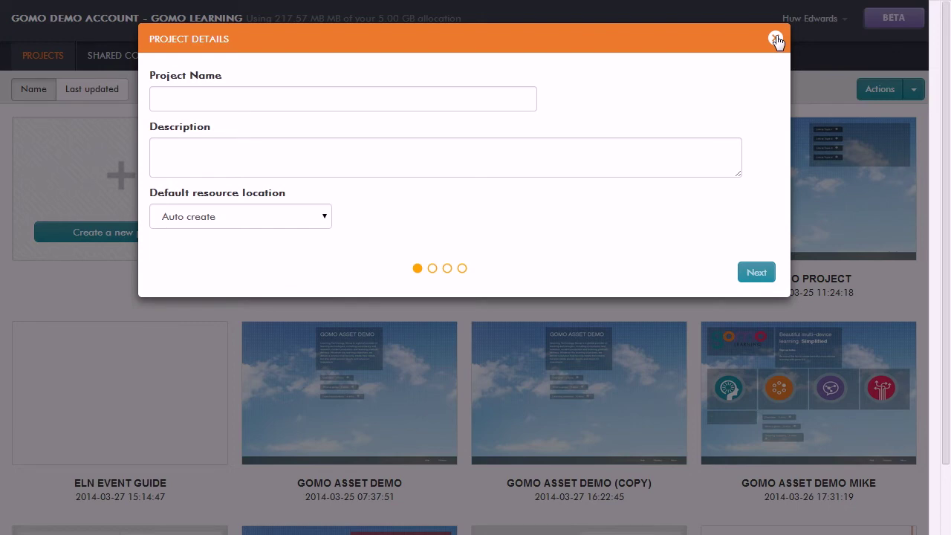
pyautogui.click(776, 39)
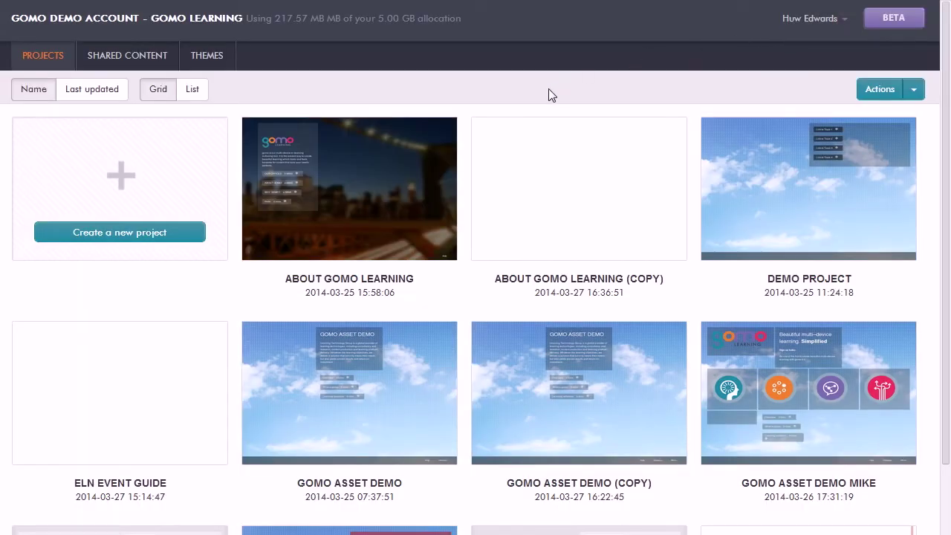
# Open the Overview topic of GOMO ASSET DEMO for editing and view its Assessing Your Readiness and About gomo learning screens.
pyautogui.click(394, 385)
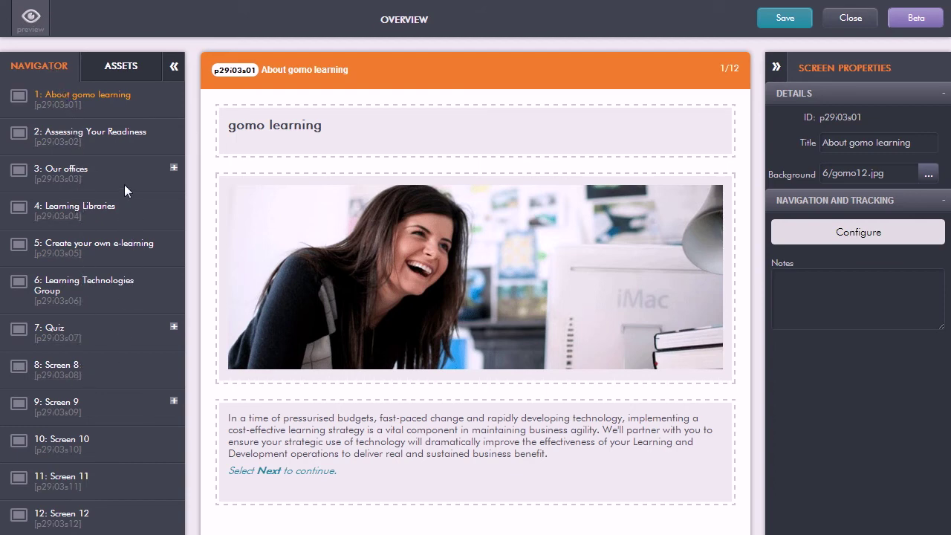
pyautogui.click(89, 144)
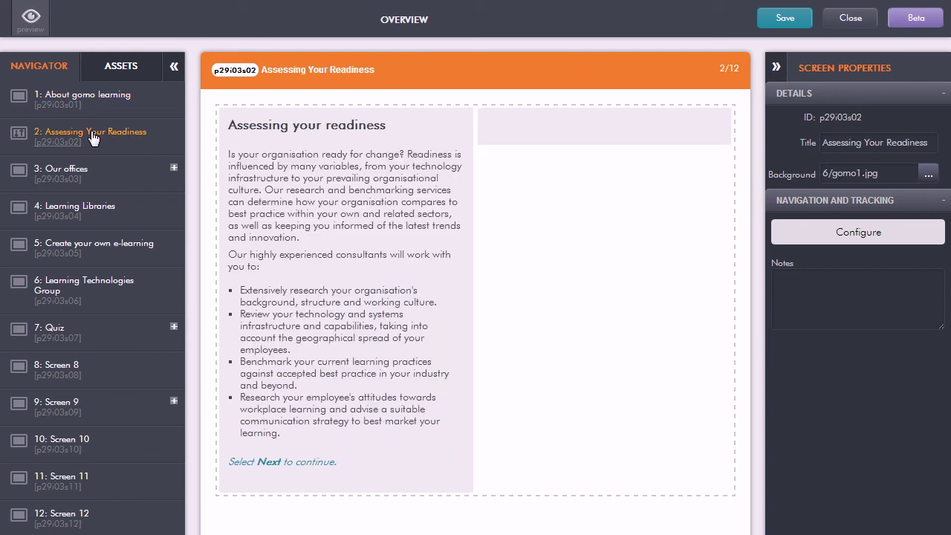
pyautogui.click(87, 97)
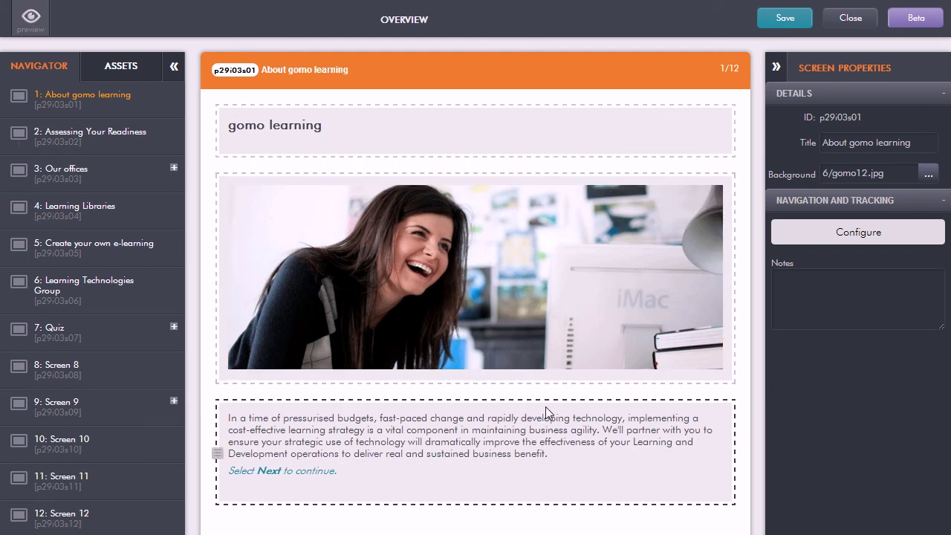
# Show the properties of the heading's layout and of the static image on the About gomo learning screen.
pyautogui.click(465, 111)
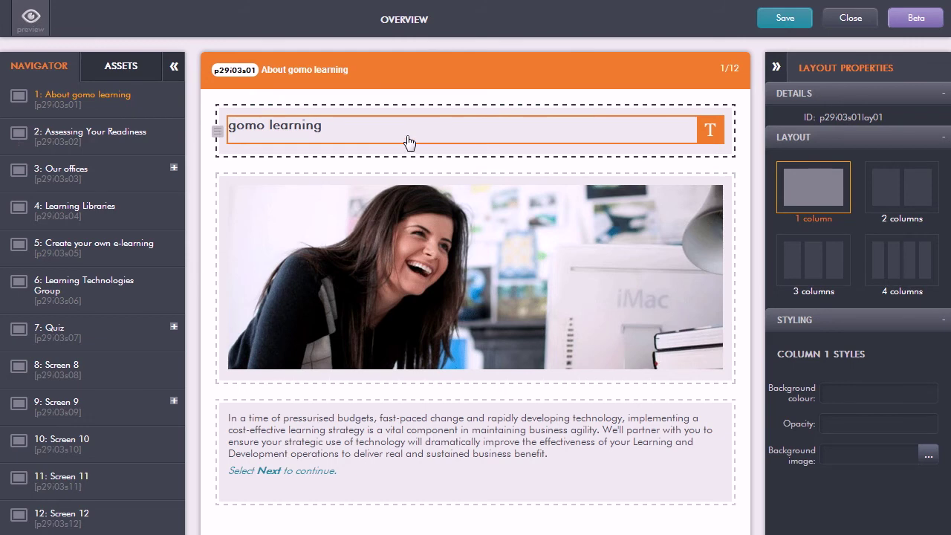
pyautogui.click(408, 282)
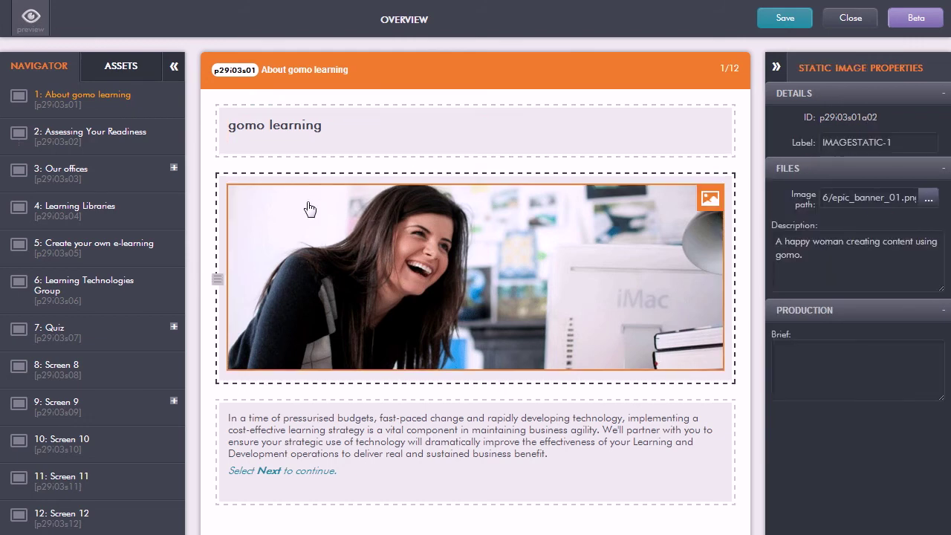
# Browse the media, presentation and question assets available for the screen, and make the browser full screen.
pyautogui.click(126, 74)
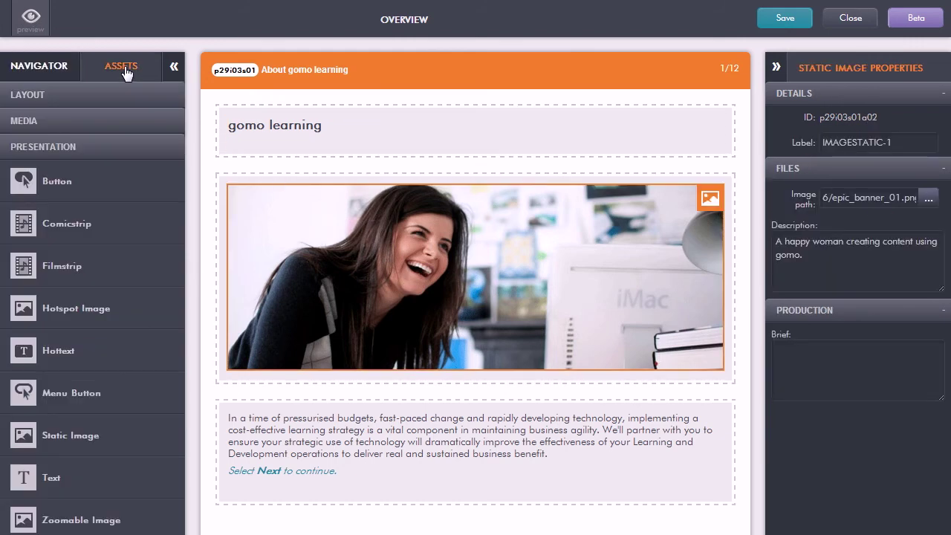
pyautogui.click(96, 122)
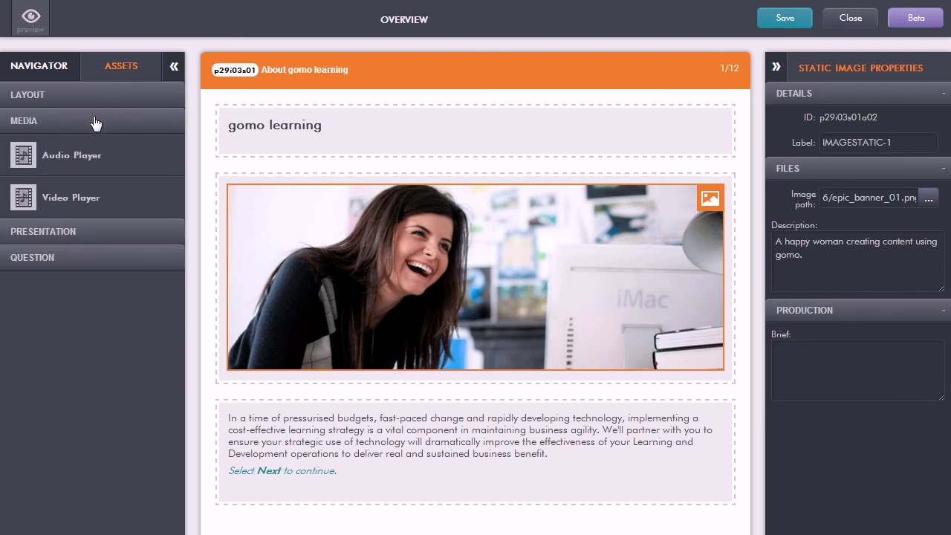
pyautogui.click(85, 235)
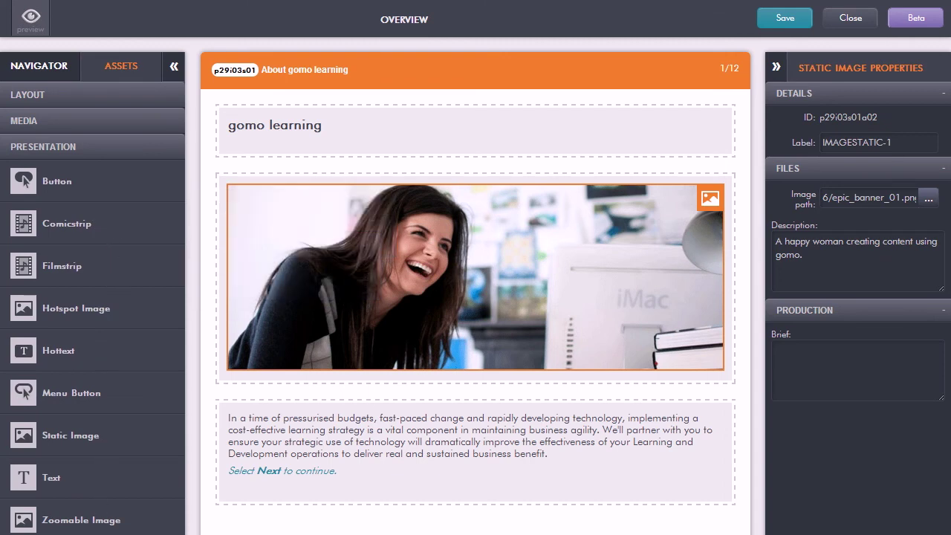
pyautogui.scroll(-1, 93, 475)
pyautogui.click(44, 420)
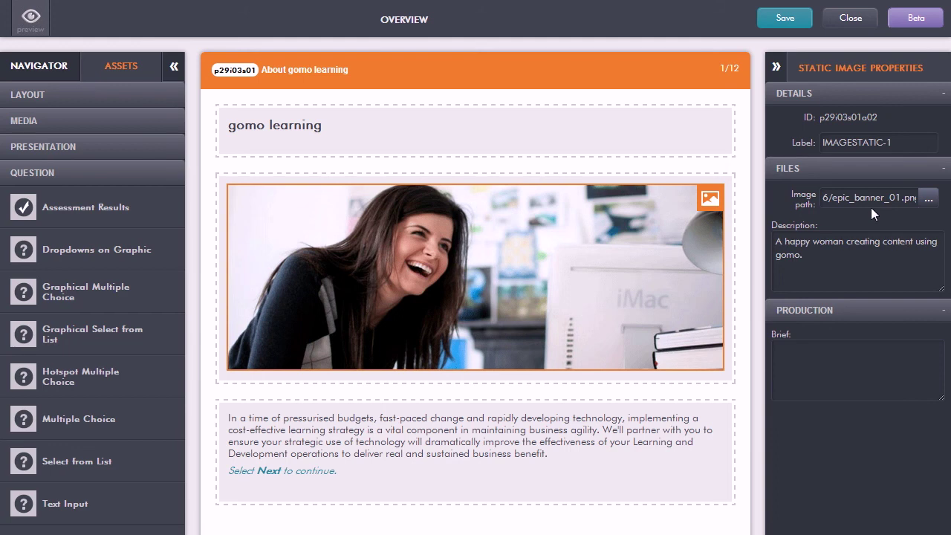
pyautogui.press('F11')
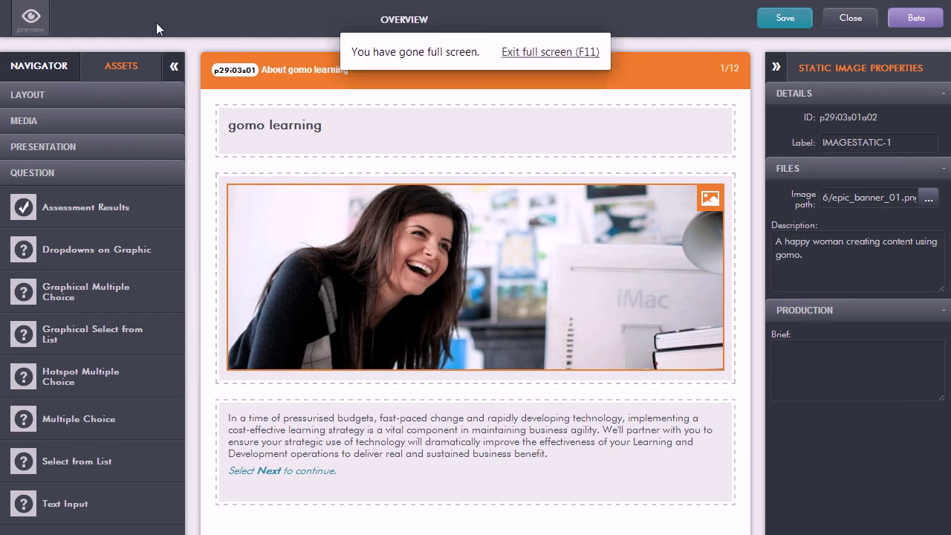
# Publish the GOMO ASSET DEMO project from its project structure and return to the projects overview.
pyautogui.click(850, 22)
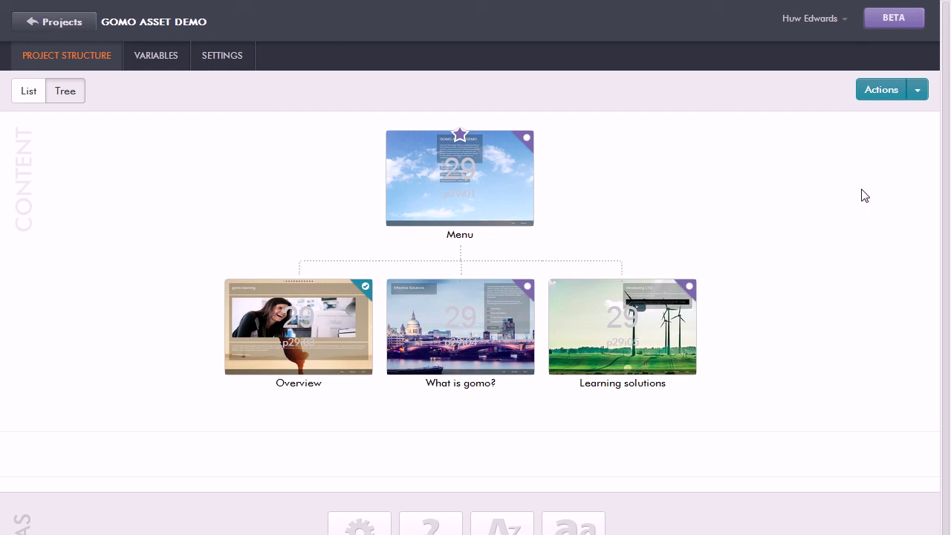
pyautogui.click(919, 93)
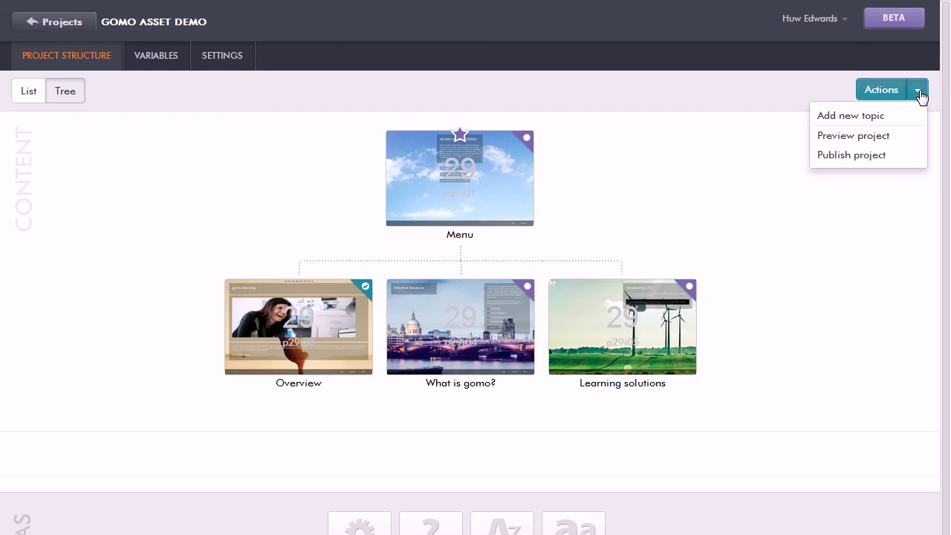
pyautogui.click(857, 160)
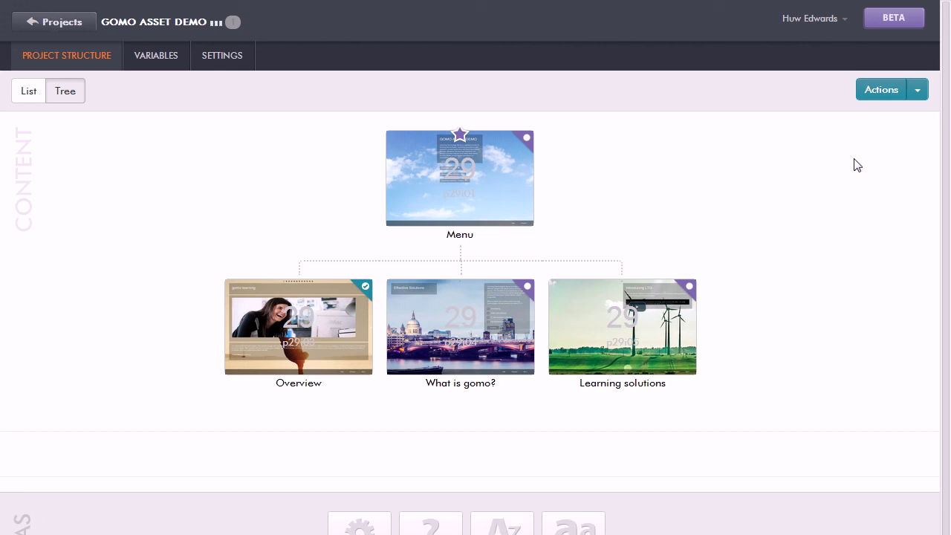
pyautogui.press('F11')
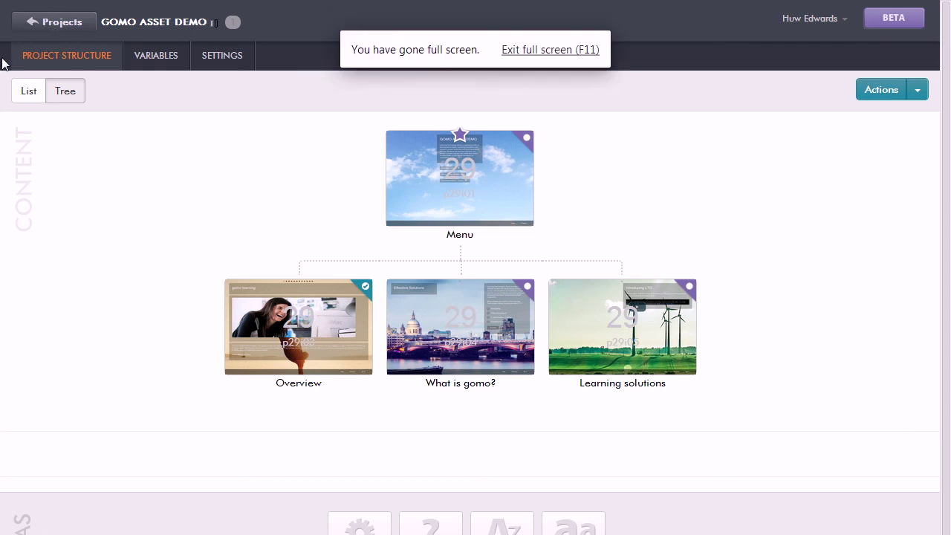
pyautogui.click(29, 26)
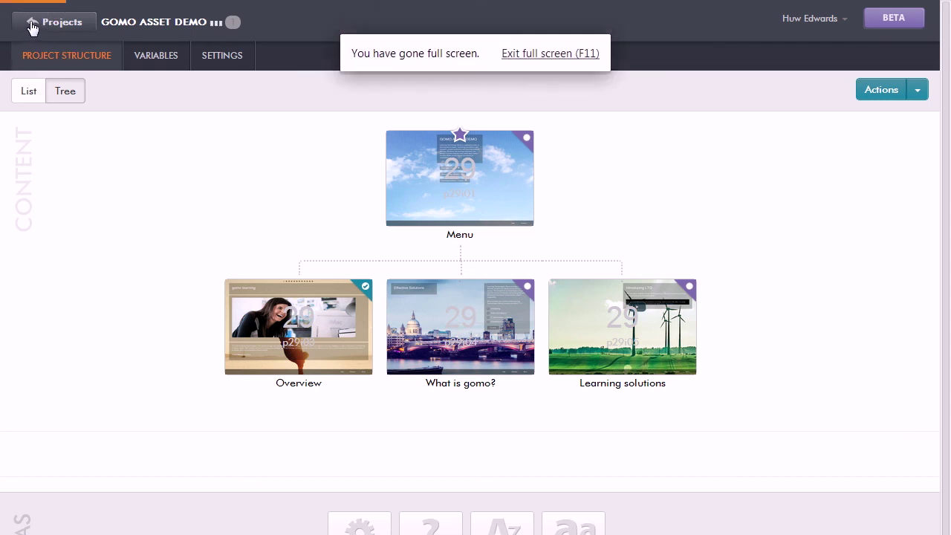